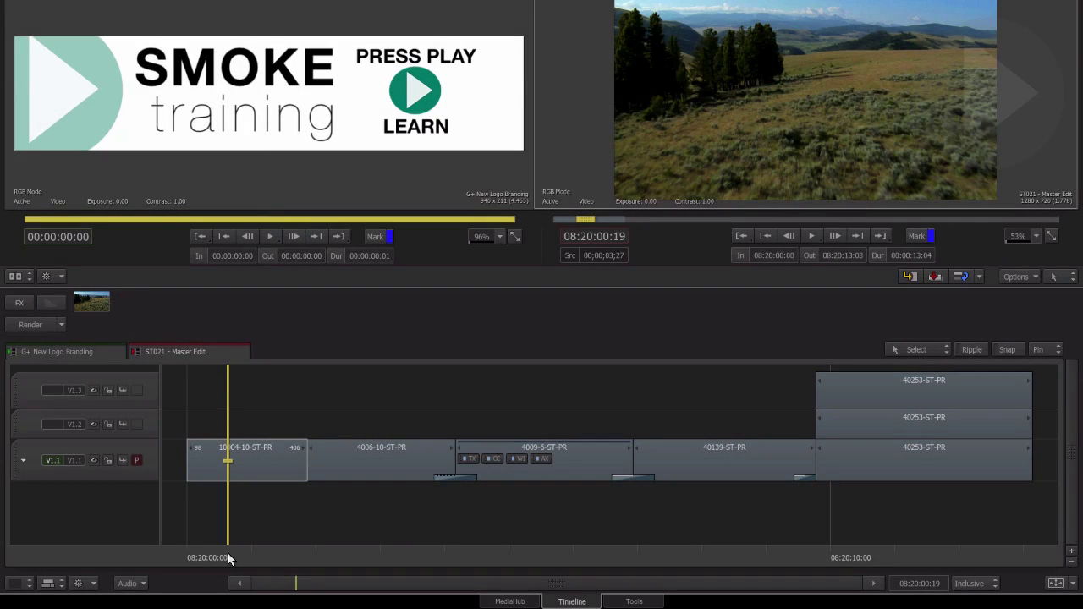
Step: Park the playhead on clip 4006-10-ST-PR in the Master Edit timeline and select it
left_click_drag(228, 559, 330, 555)
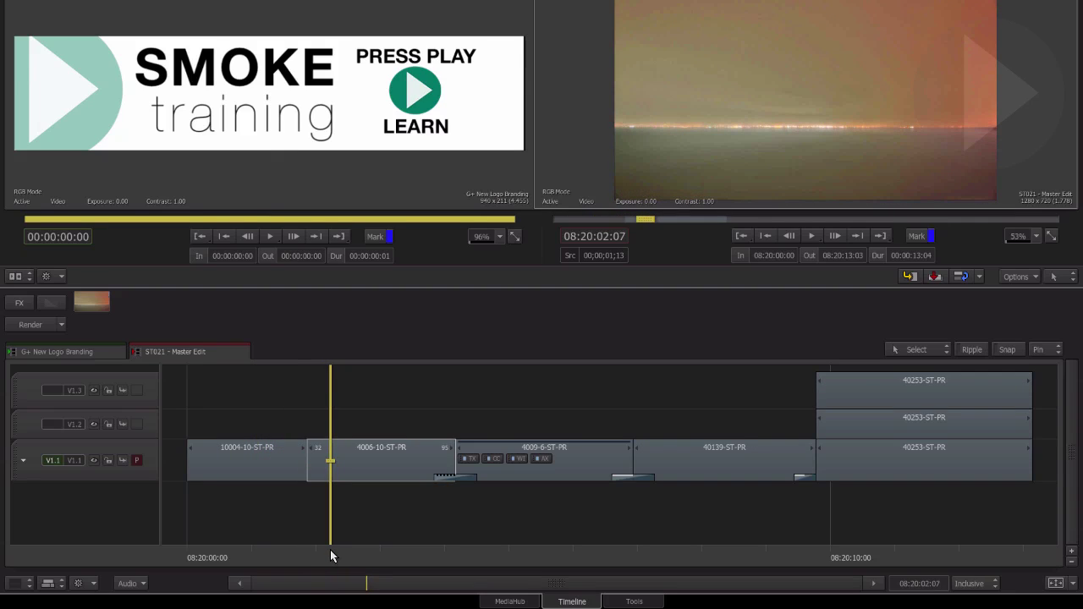
left_click(371, 462)
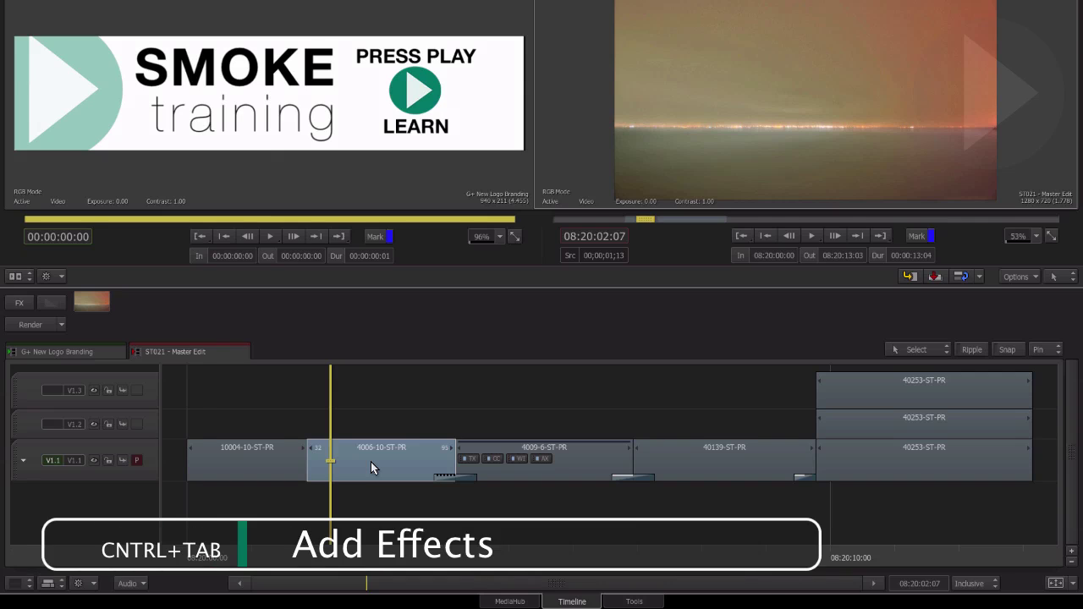
Step: Convert clip 4006-10-ST-PR to ConnectFX, chaining Glow then Damage before the CFX output, and exit
key("ctrl+Tab")
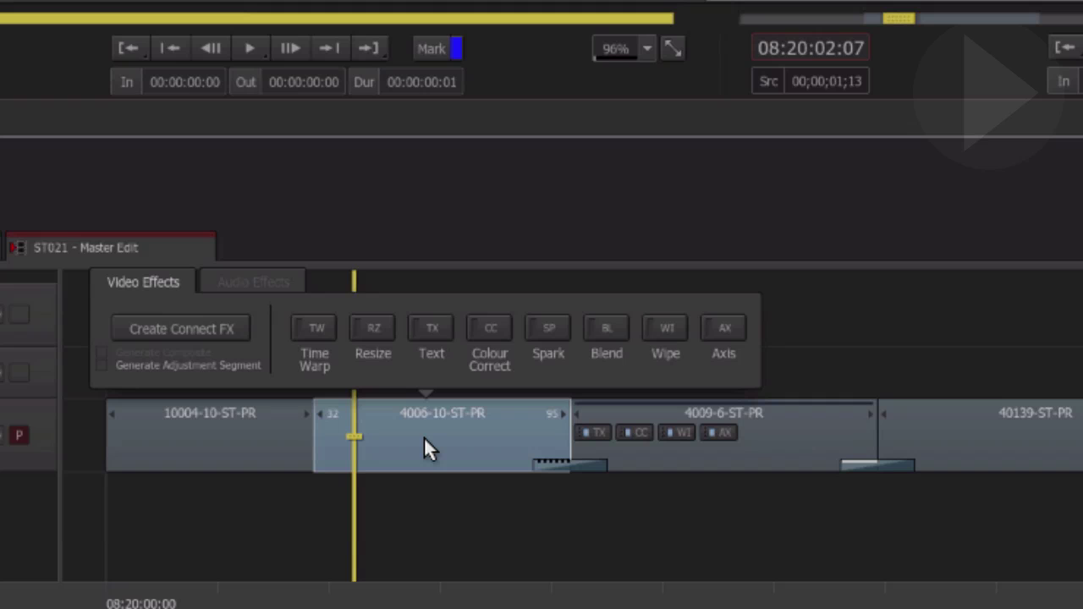
left_click(231, 328)
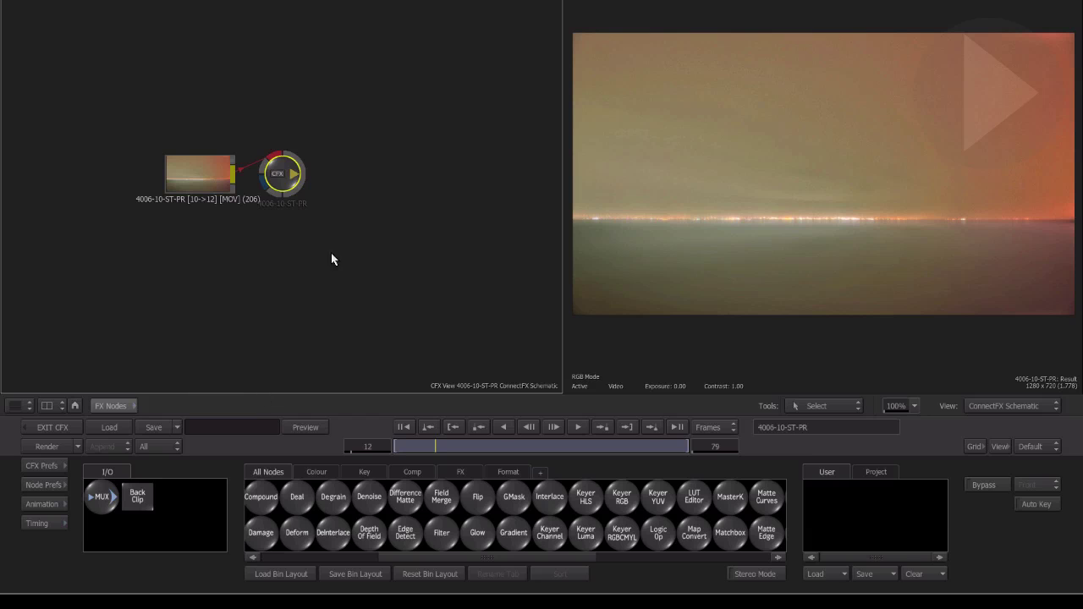
left_click_drag(287, 177, 430, 186)
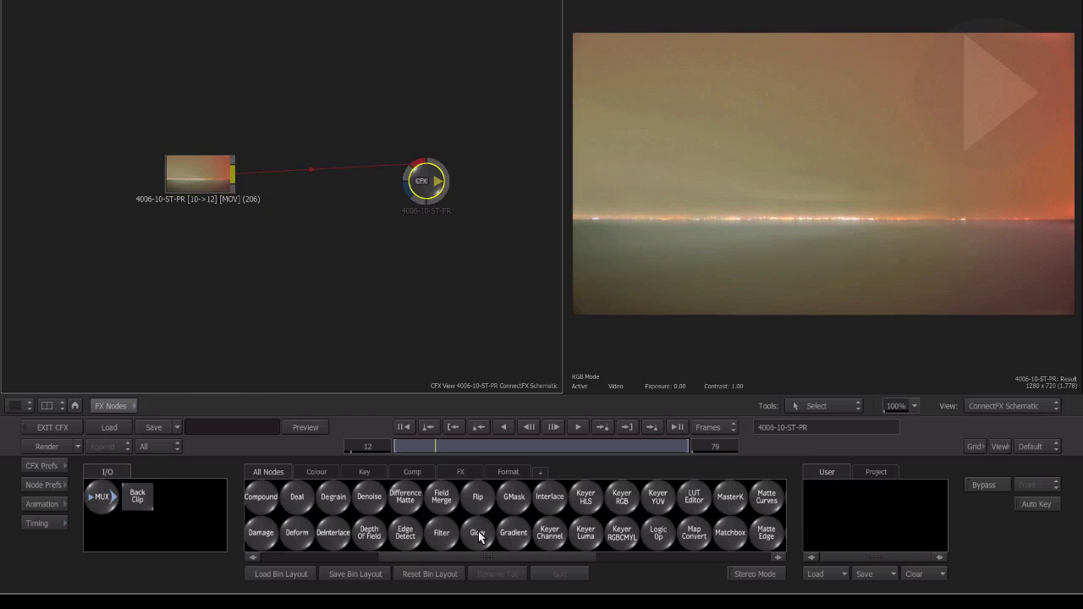
left_click_drag(479, 538, 296, 180)
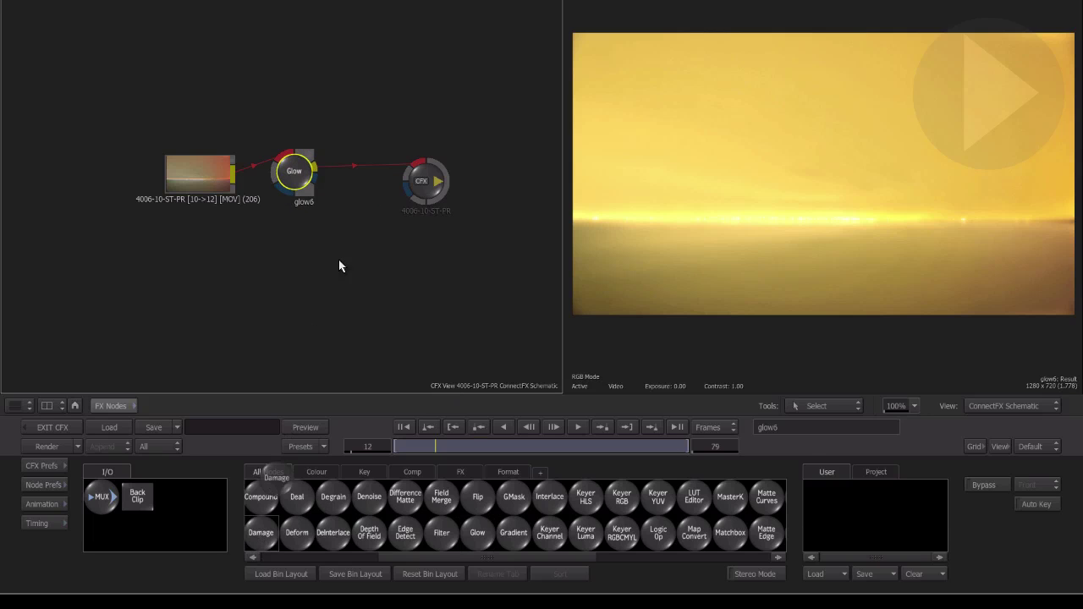
left_click_drag(338, 266, 359, 174)
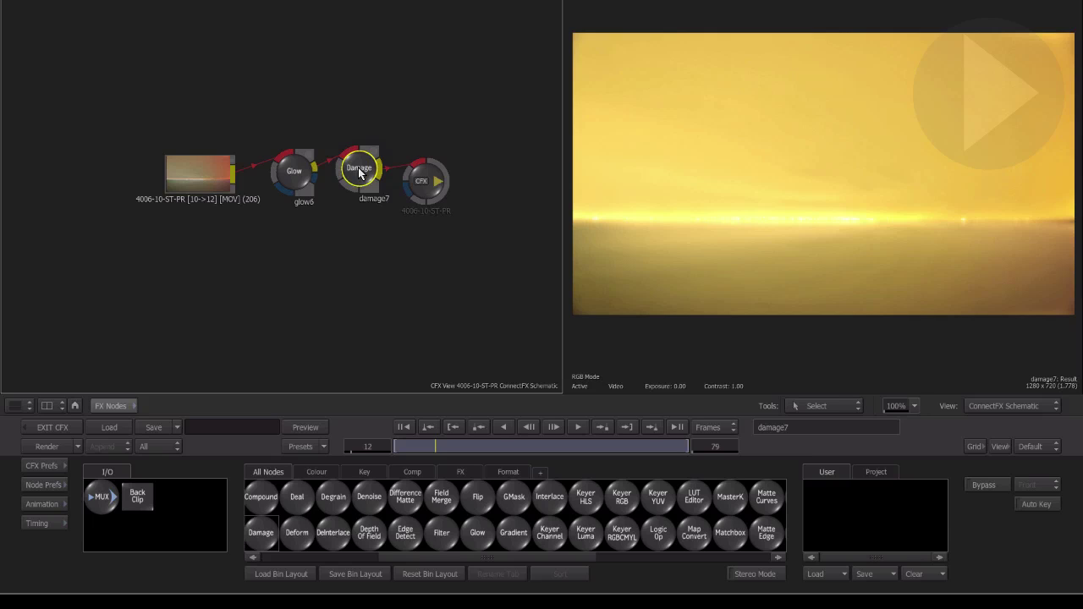
left_click(57, 428)
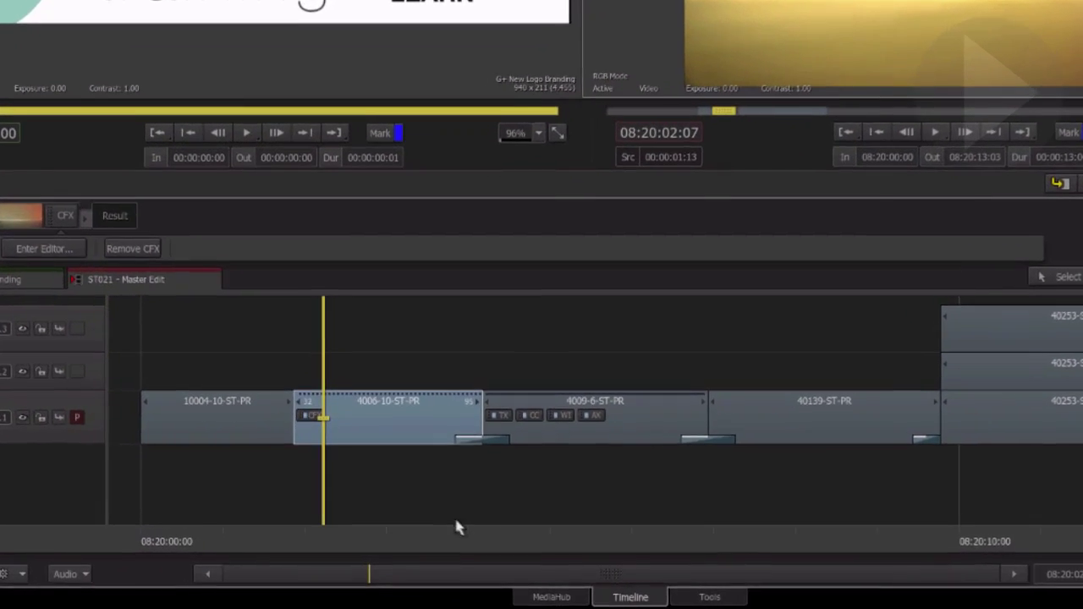
Step: Select clip 4009-6-ST-PR and enable Generate Composite in its video effects choices
left_click_drag(453, 534, 703, 520)
left_click(618, 381)
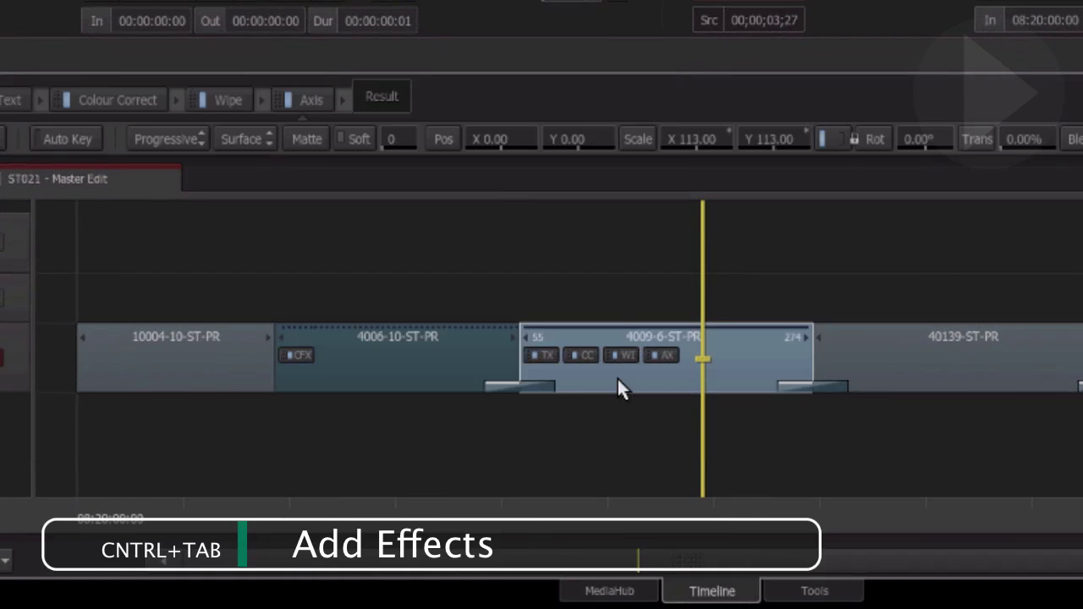
key("ctrl+Tab")
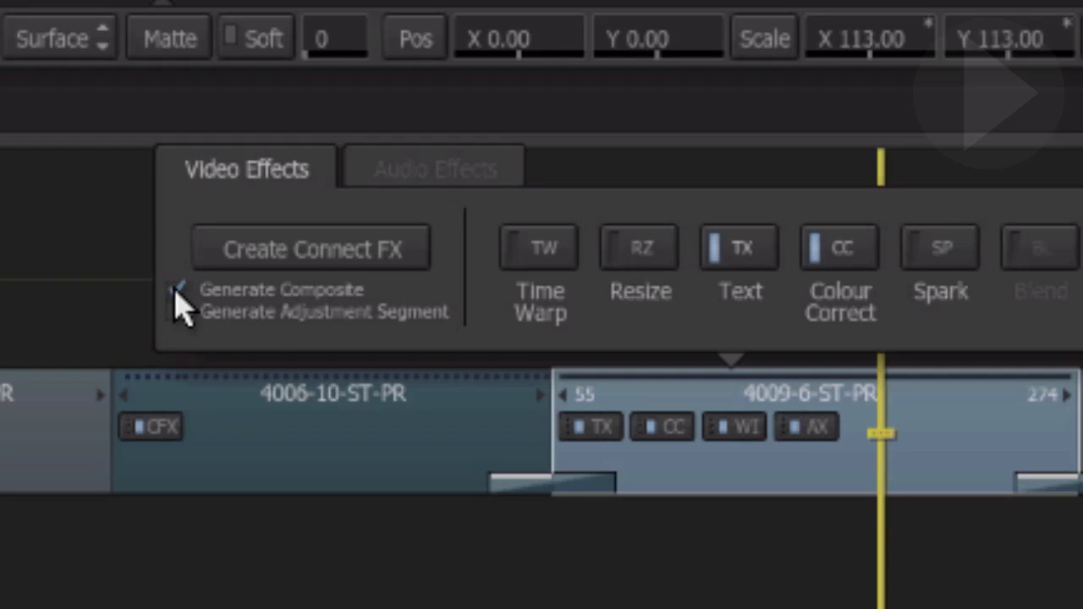
left_click(176, 290)
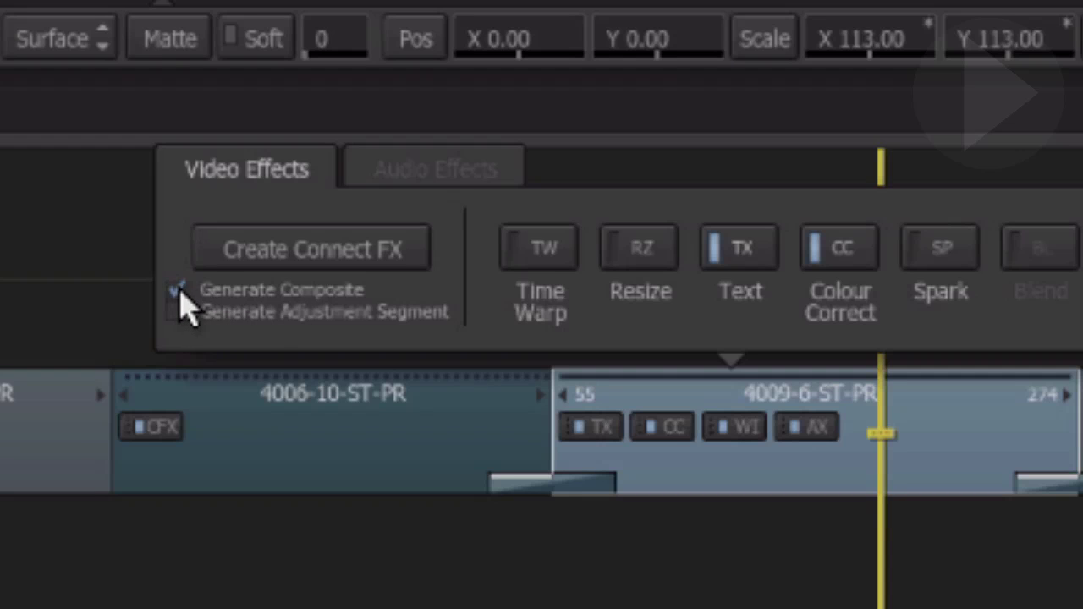
Step: Create the ConnectFX composite, reposition the Colour Warper, Action and CFX output nodes, then exit
left_click(349, 251)
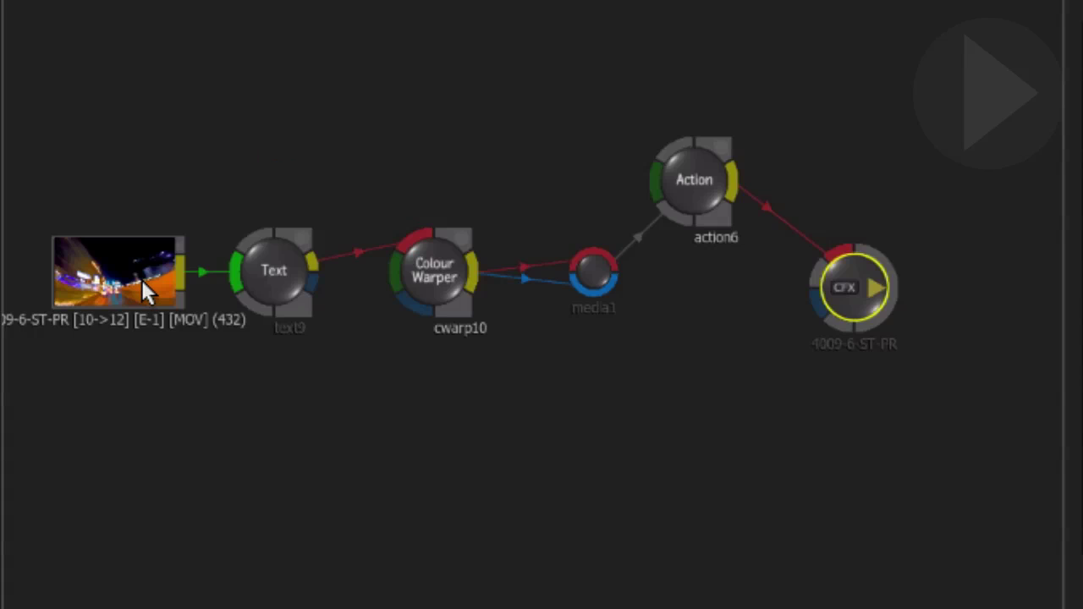
left_click(74, 170)
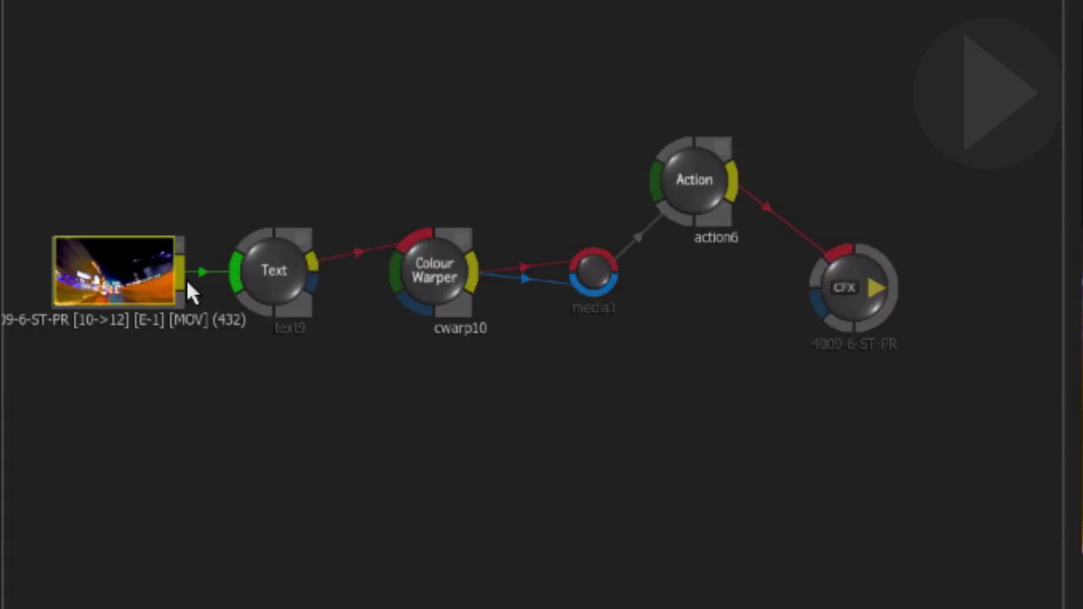
left_click(150, 180)
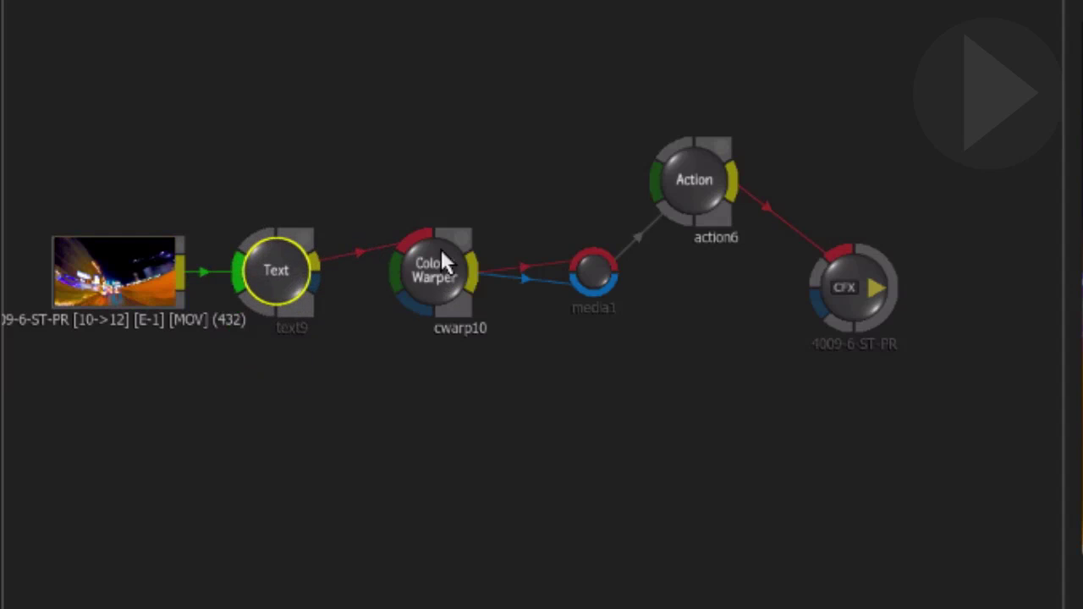
left_click_drag(441, 252, 440, 283)
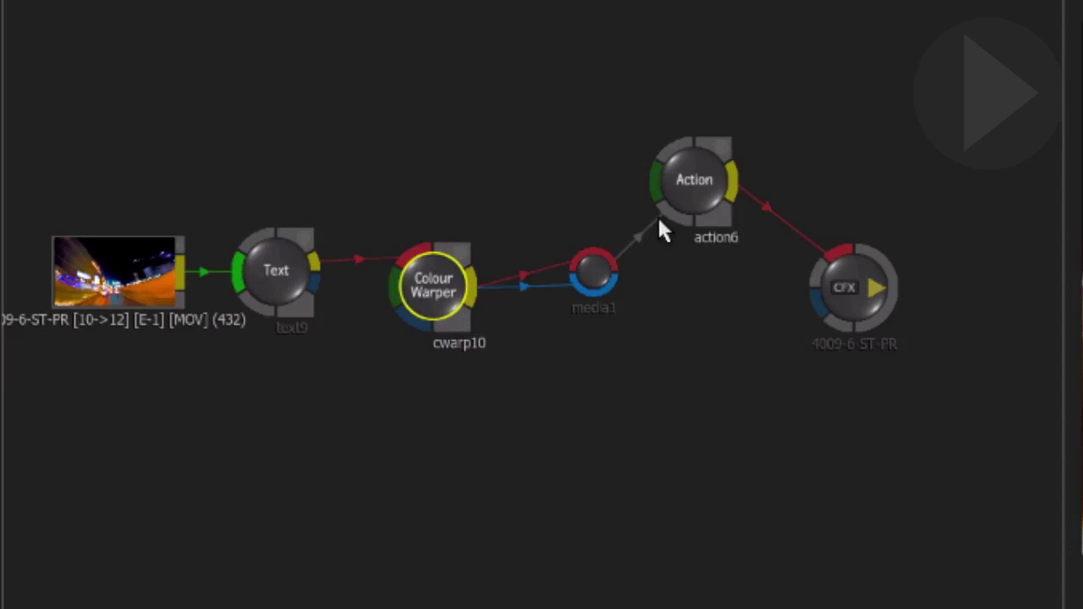
mouse_move(680, 199)
left_mouse_down()
mouse_move(683, 212)
mouse_move(687, 190)
left_mouse_up()
left_click_drag(846, 285, 828, 296)
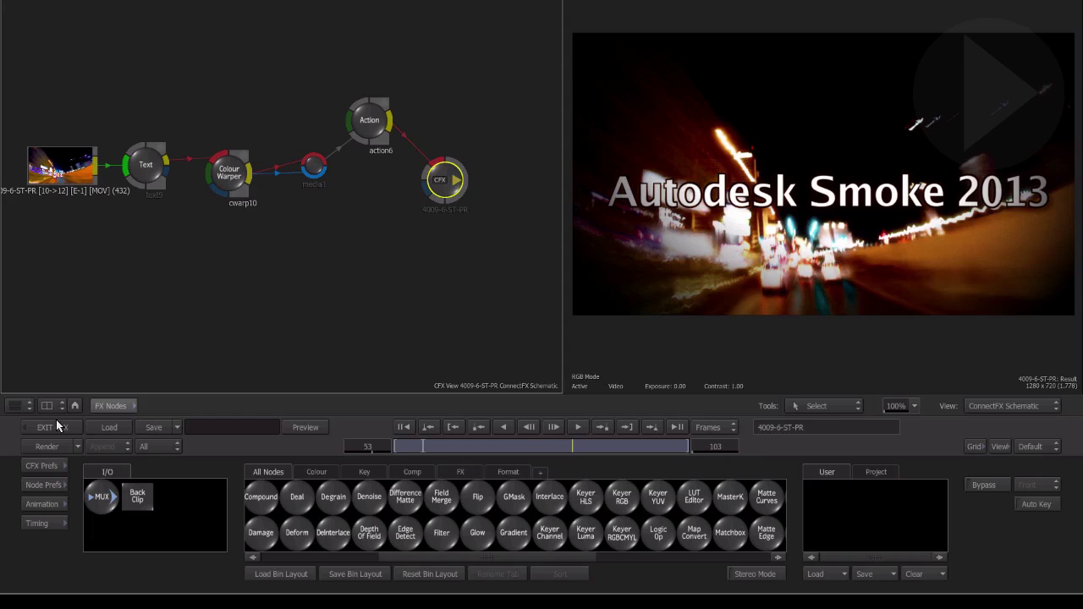
left_click(48, 426)
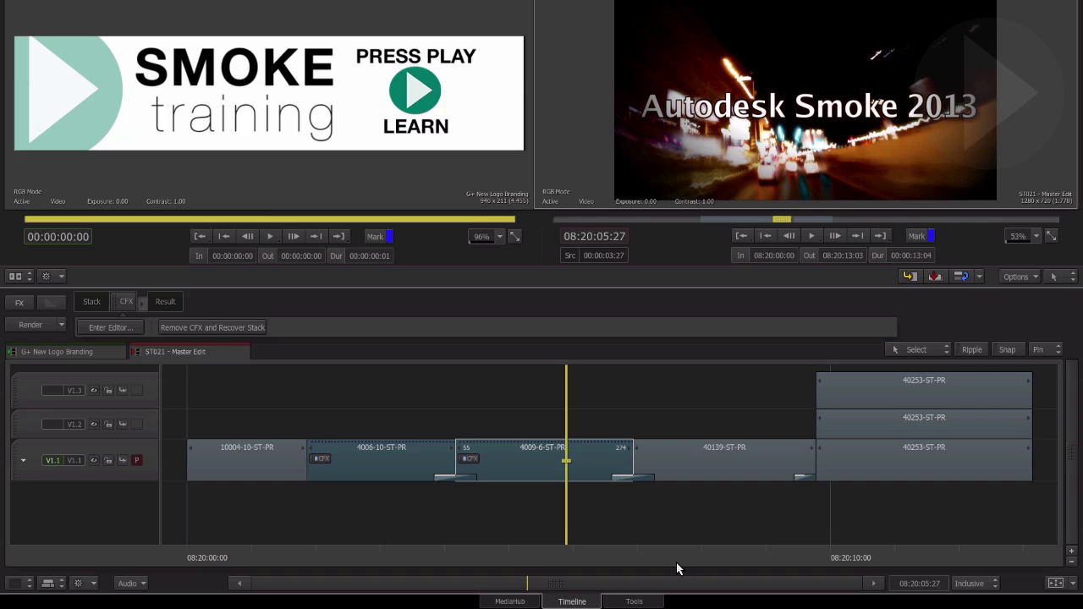
Step: Select clip 10004-10-ST-PR and generate a ConnectFX adjustment segment, moving the CFX output node right
left_click_drag(669, 554, 259, 557)
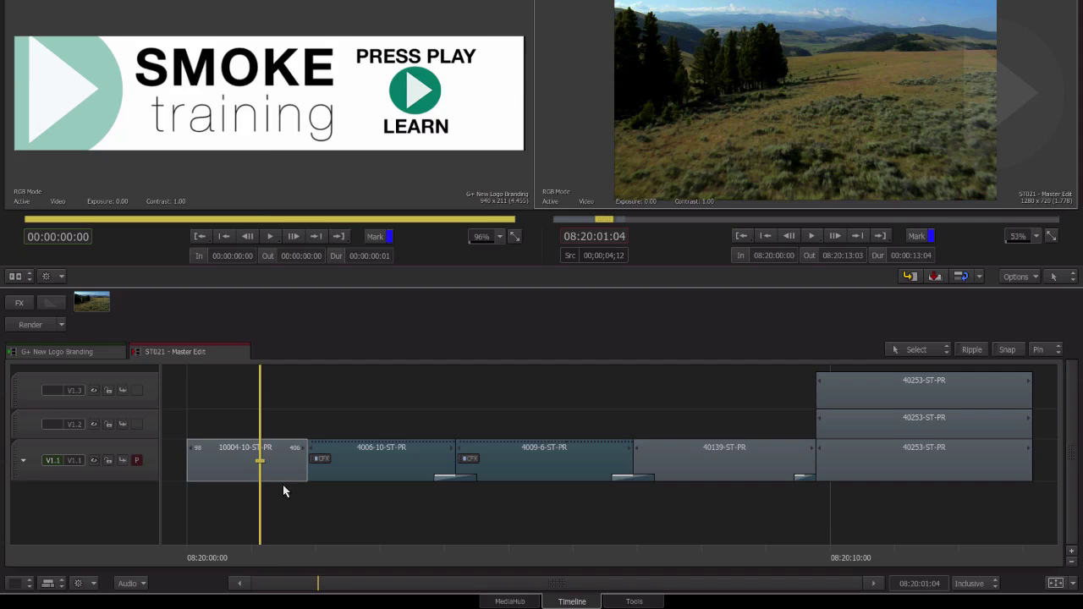
left_click(276, 471)
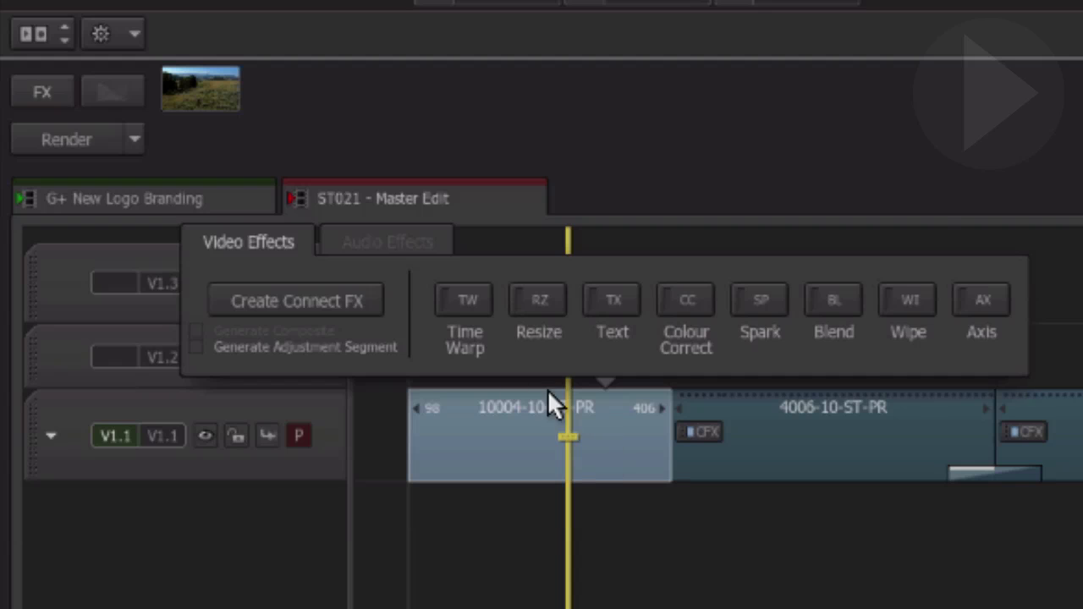
left_click(327, 349)
left_click(313, 296)
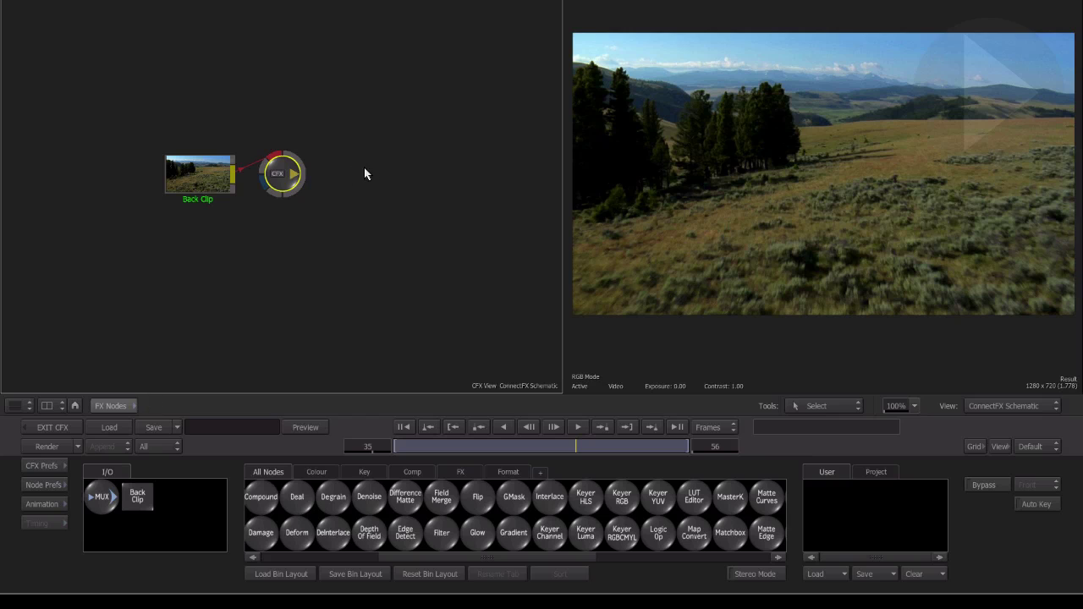
left_click_drag(294, 178, 465, 183)
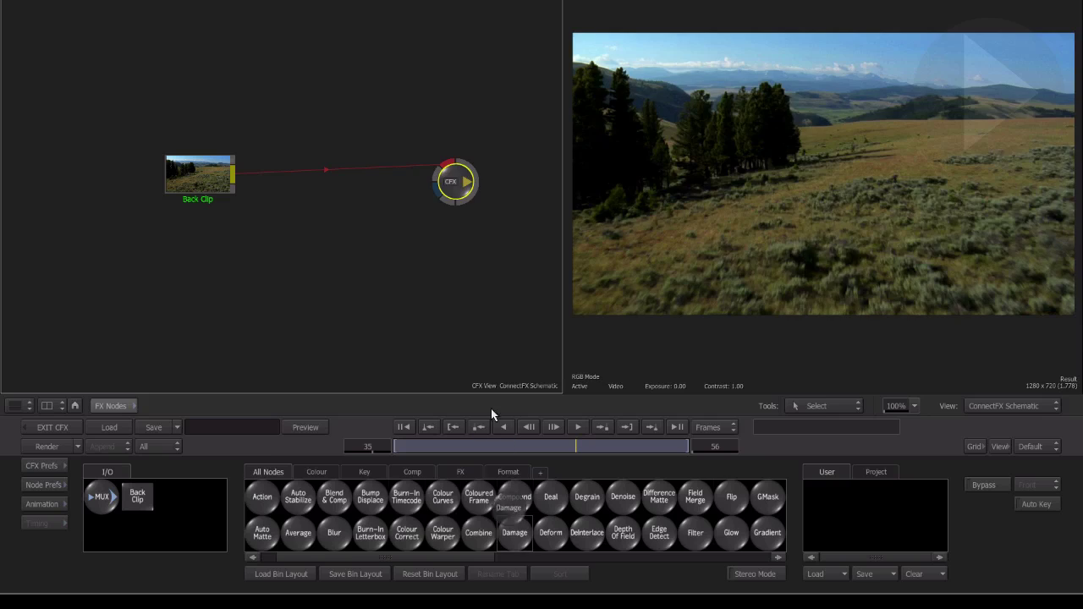
Step: Insert a Damage node between Back Clip and output, set to the NightVision preset
left_click_drag(515, 532, 292, 176)
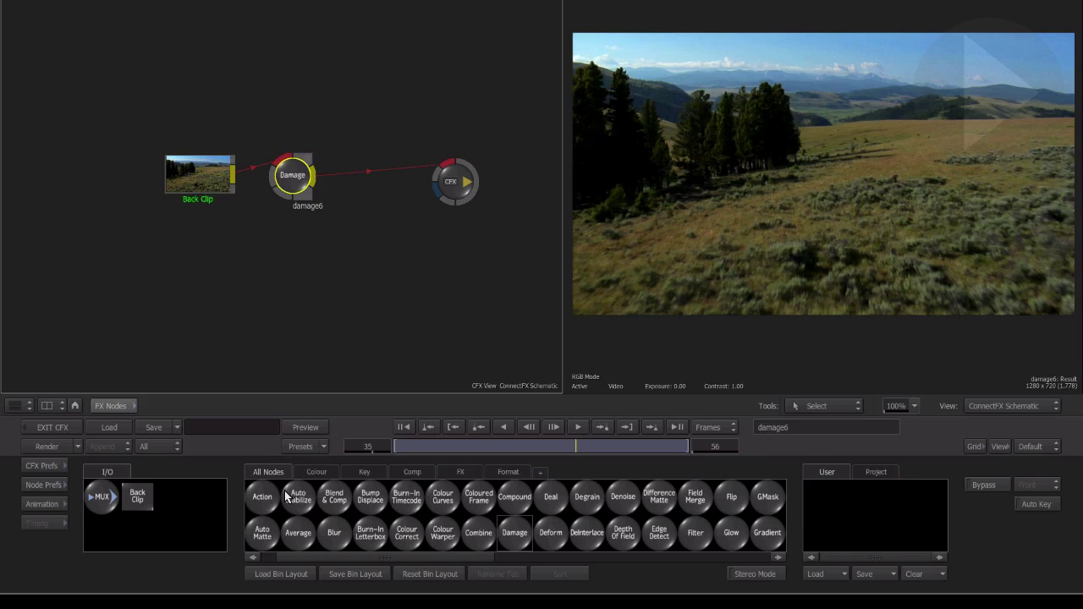
left_click(325, 446)
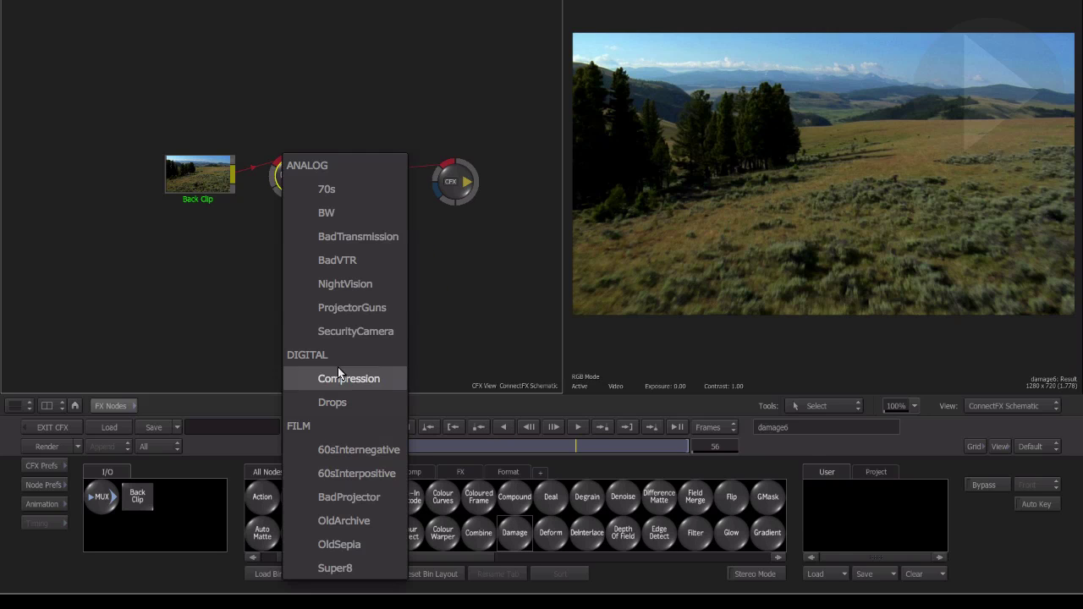
left_click(345, 284)
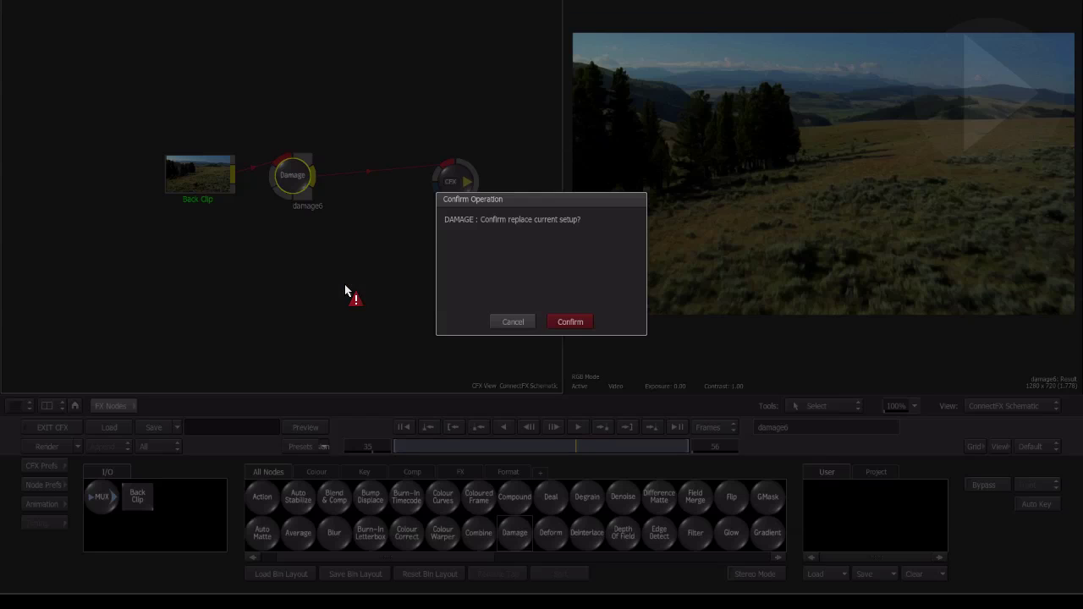
left_click(553, 321)
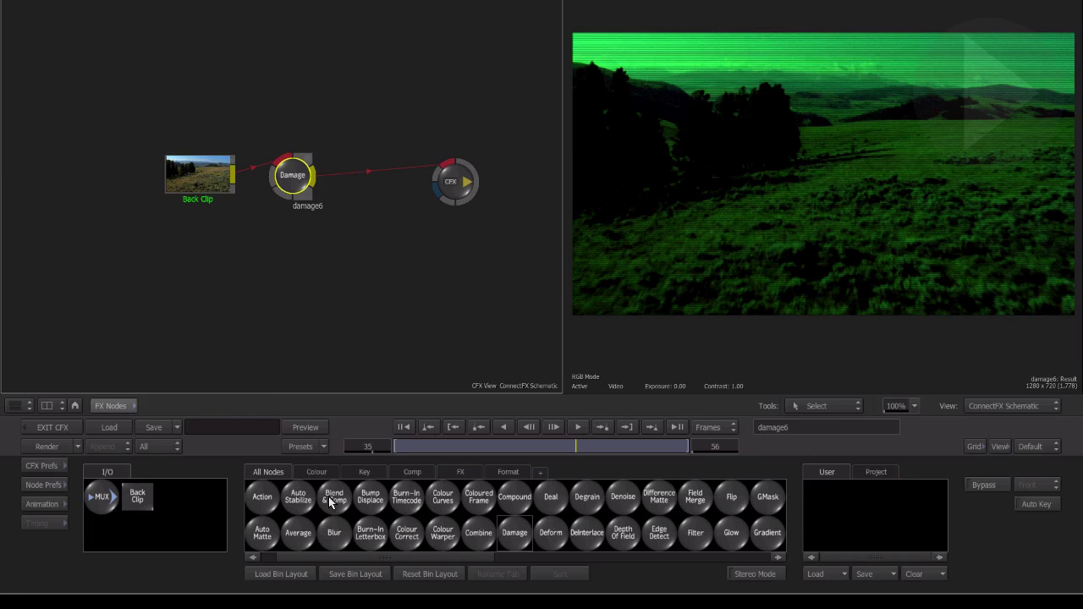
Step: Add a Glow node after the Damage node and return to the timeline
key("d")
key("g")
left_click_drag(518, 527, 375, 169)
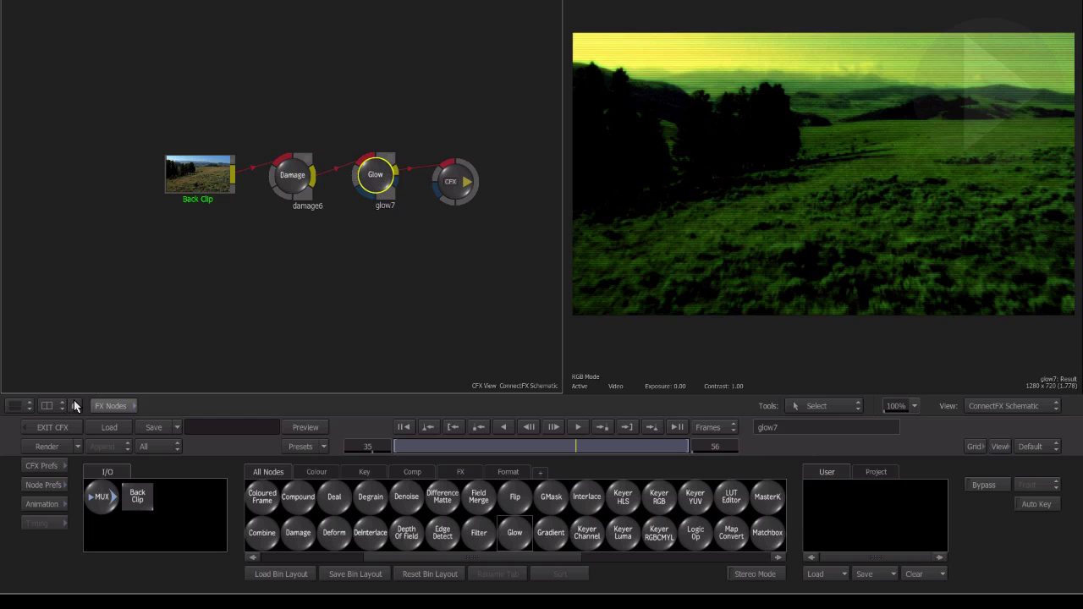
left_click(54, 425)
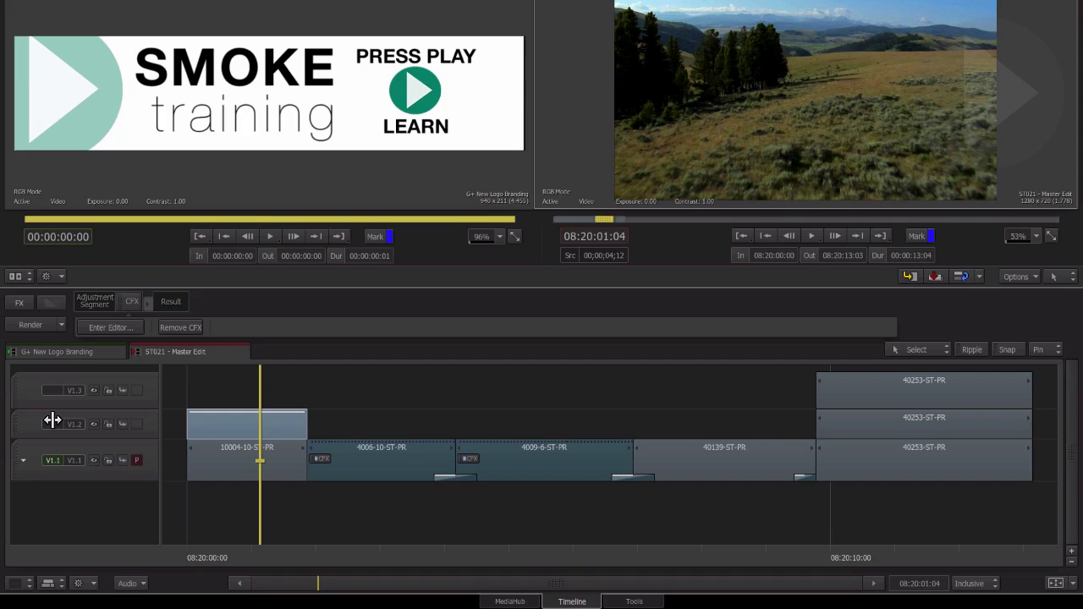
Step: Make V1.2 the active track and select its upper clip above 10004-10-ST-PR
left_click(258, 427)
left_click(262, 439)
left_click(265, 433)
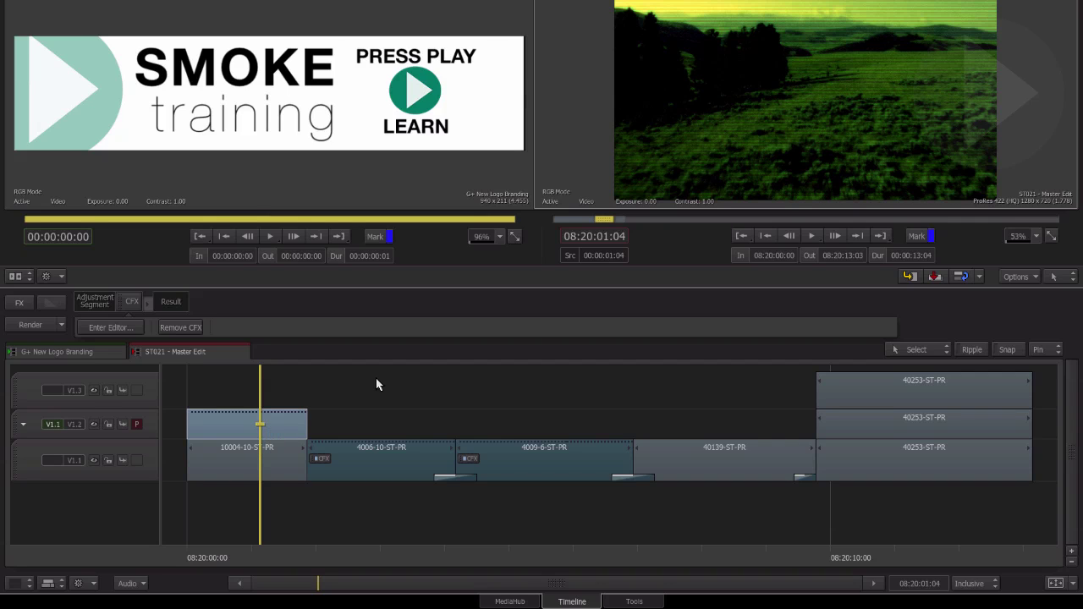
Step: Add an Axis effect to the upper V1.2 clip and set its blend mode to Add
left_click(19, 308)
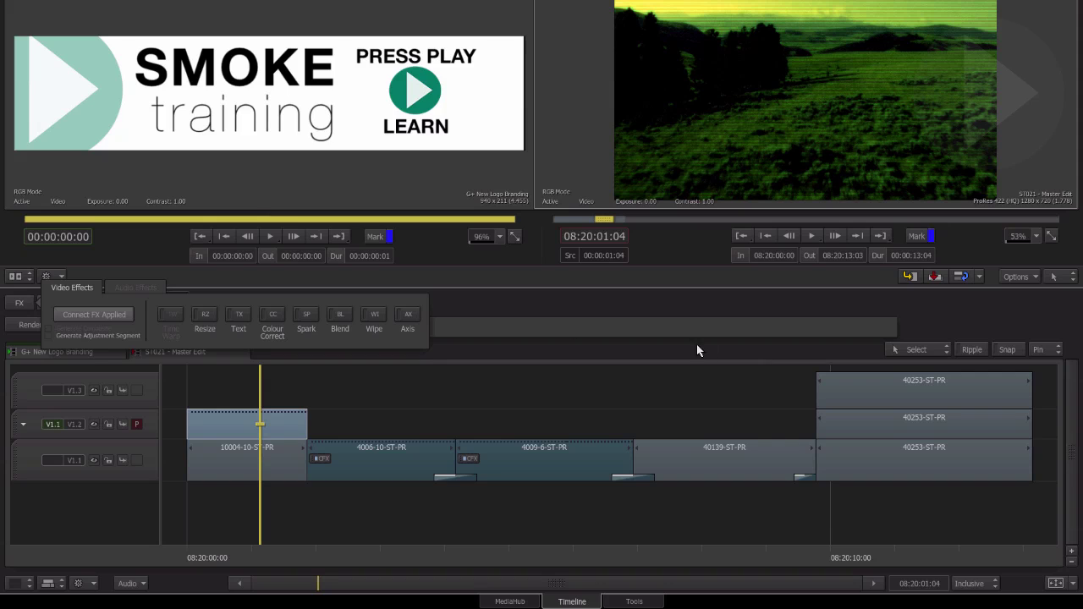
left_click(411, 310)
left_click(803, 325)
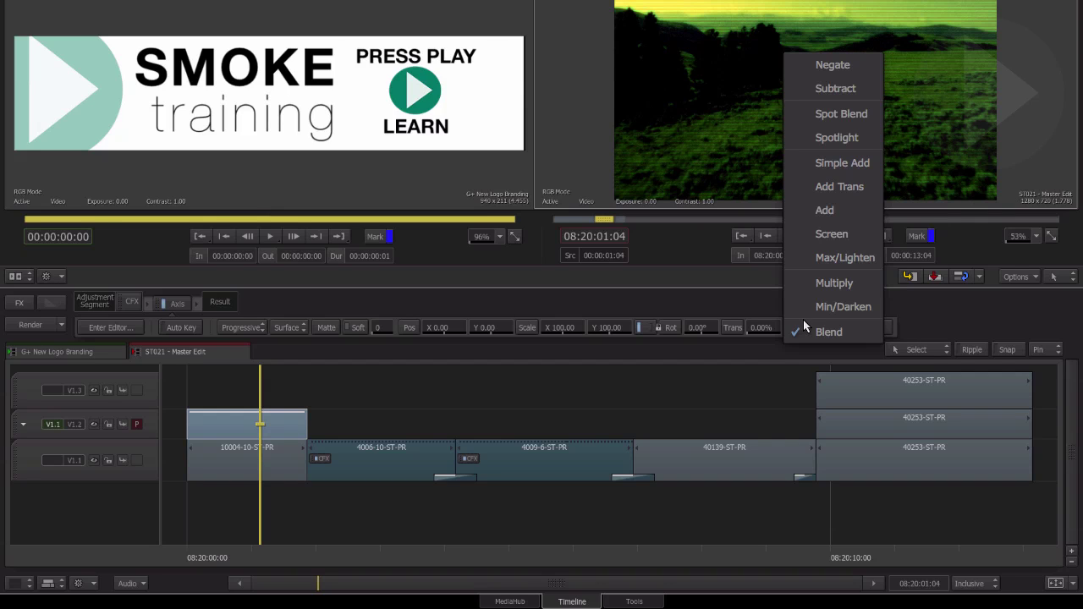
left_click(833, 233)
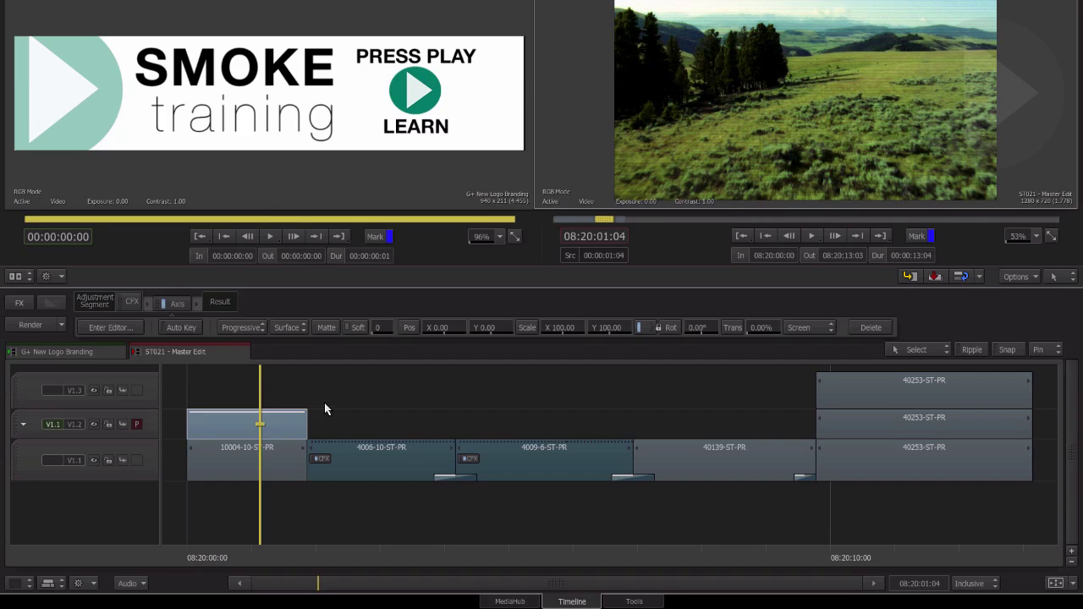
left_click(798, 327)
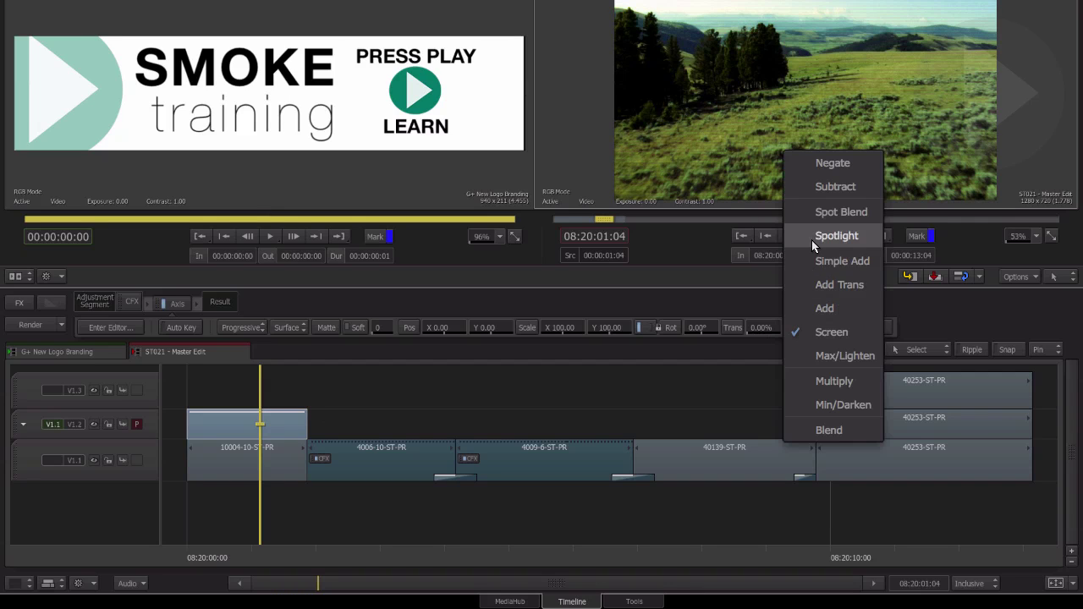
left_click(825, 307)
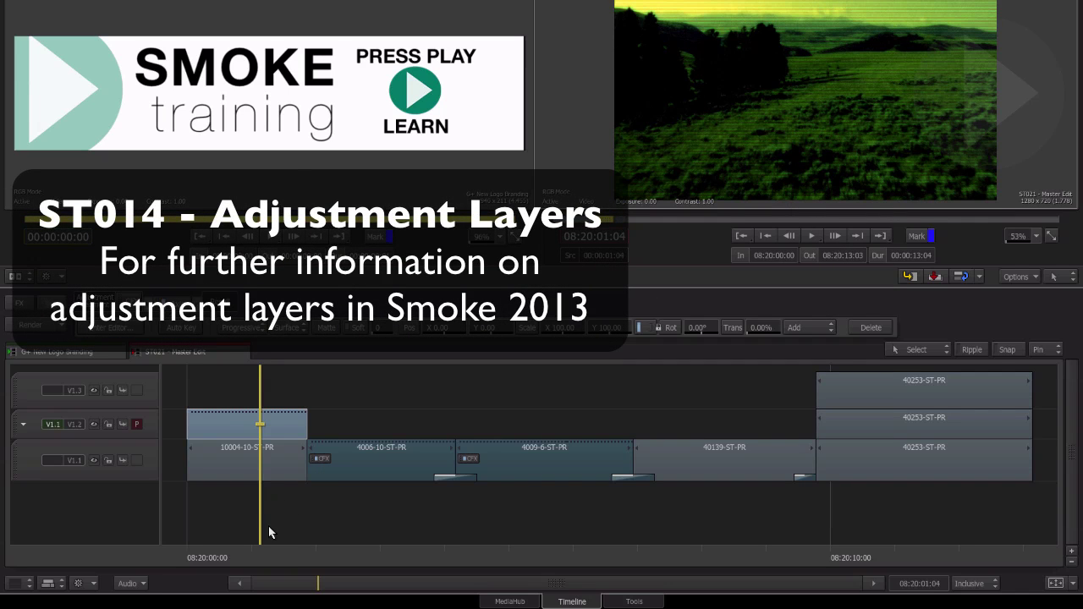
Step: Select all three stacked 40253-ST-PR clips and create a composited ConnectFX from them
left_click_drag(261, 548, 908, 536)
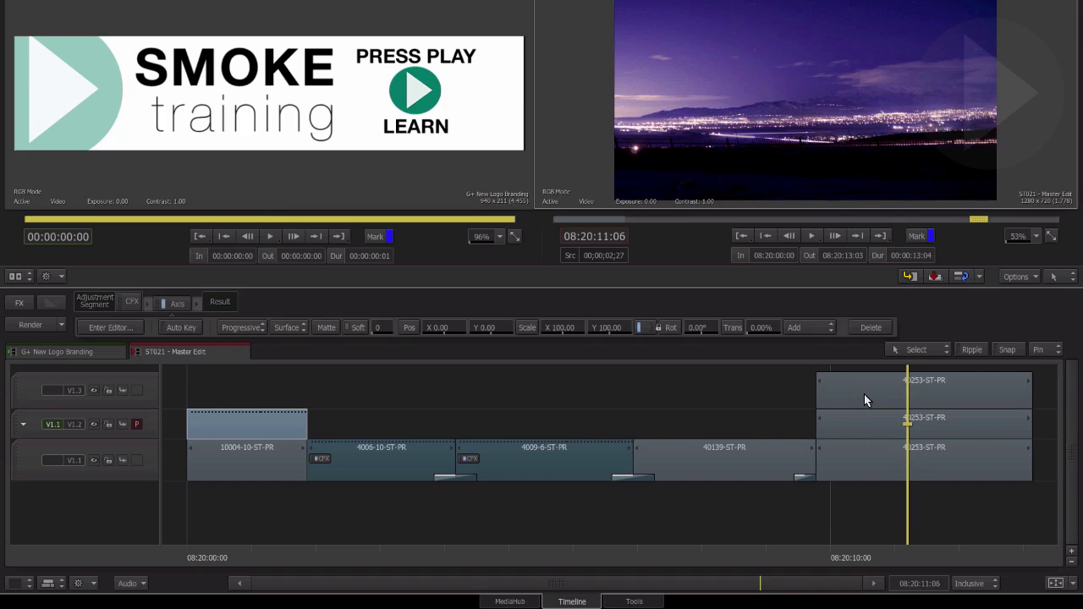
left_click(865, 394)
left_click(646, 512, "shift")
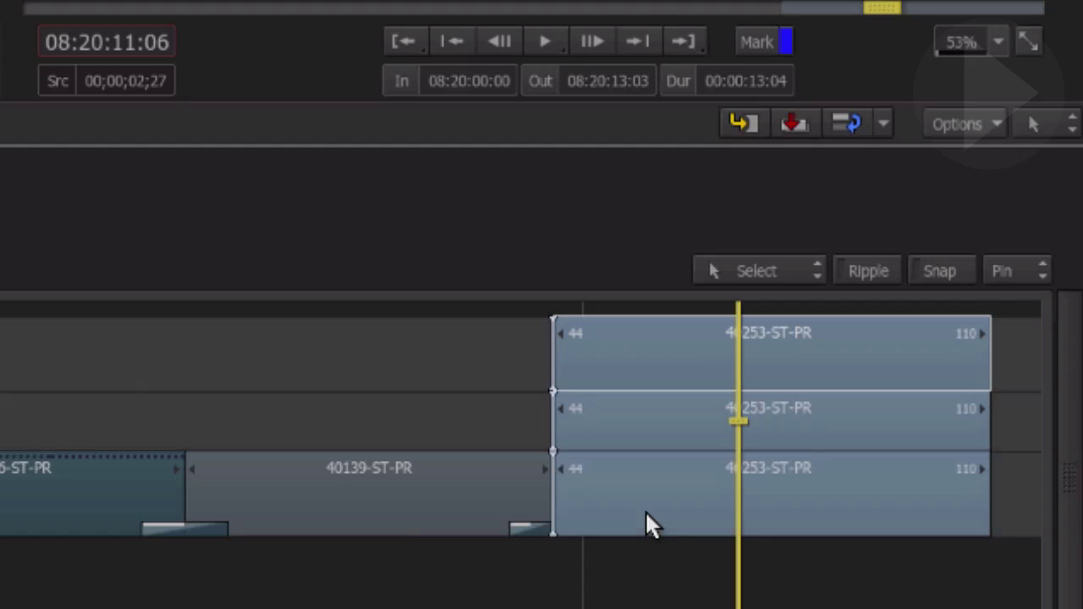
right_click(645, 511)
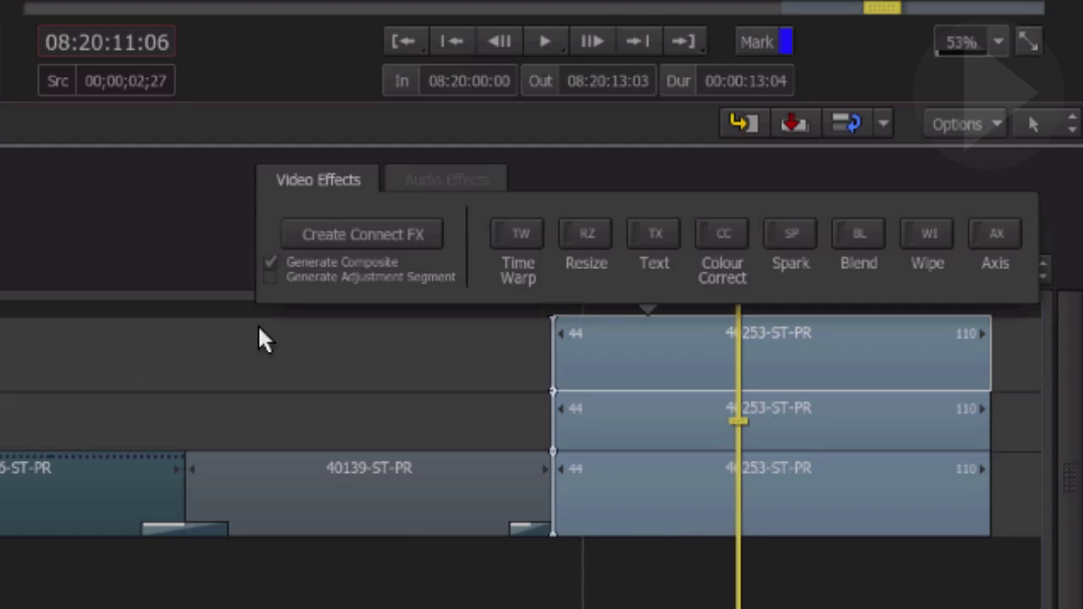
left_click(341, 229)
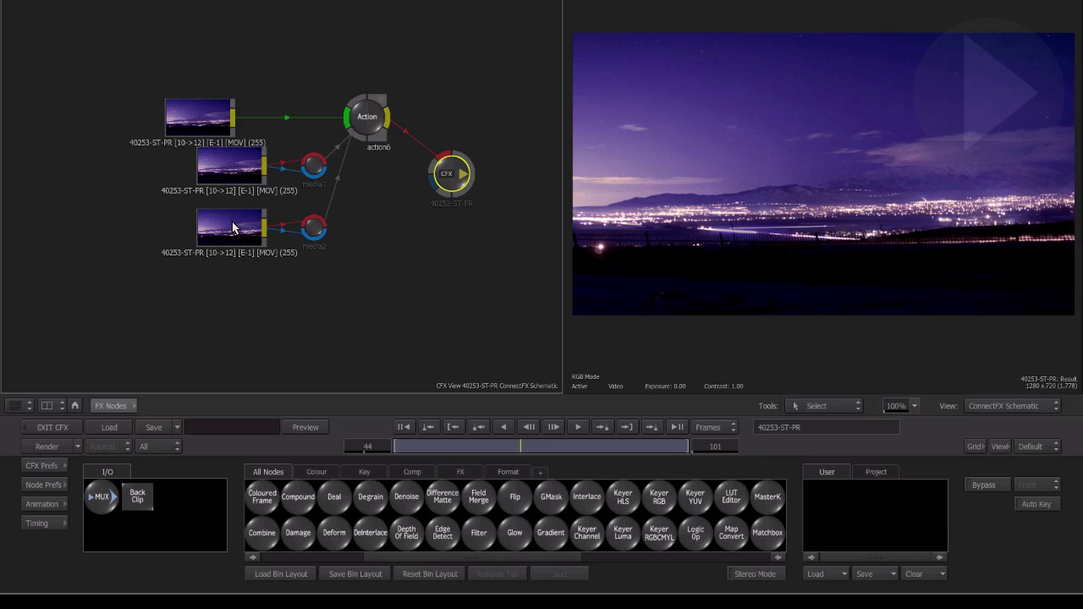
Step: Stagger the three clip nodes, select the Action node, and return to the timeline
left_click_drag(233, 227, 221, 244)
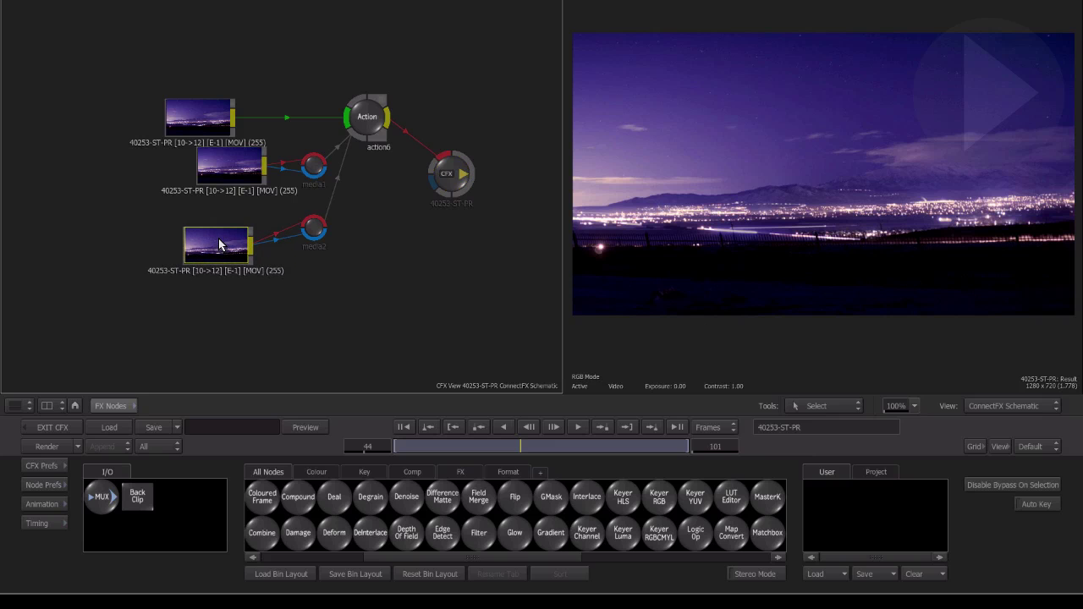
left_click_drag(234, 181, 215, 192)
left_click_drag(218, 128, 204, 128)
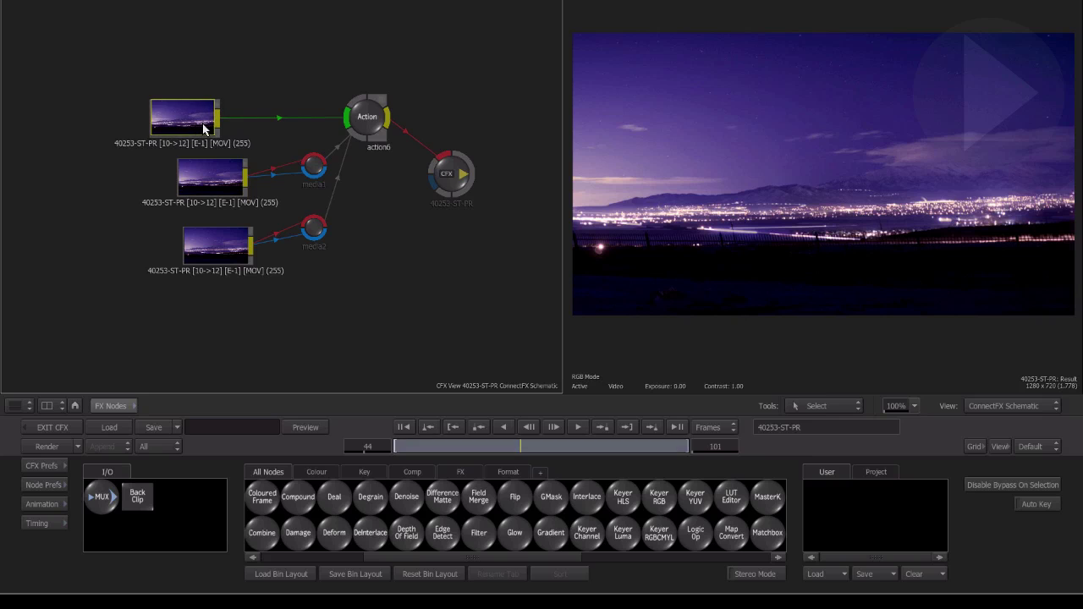
left_click(365, 127)
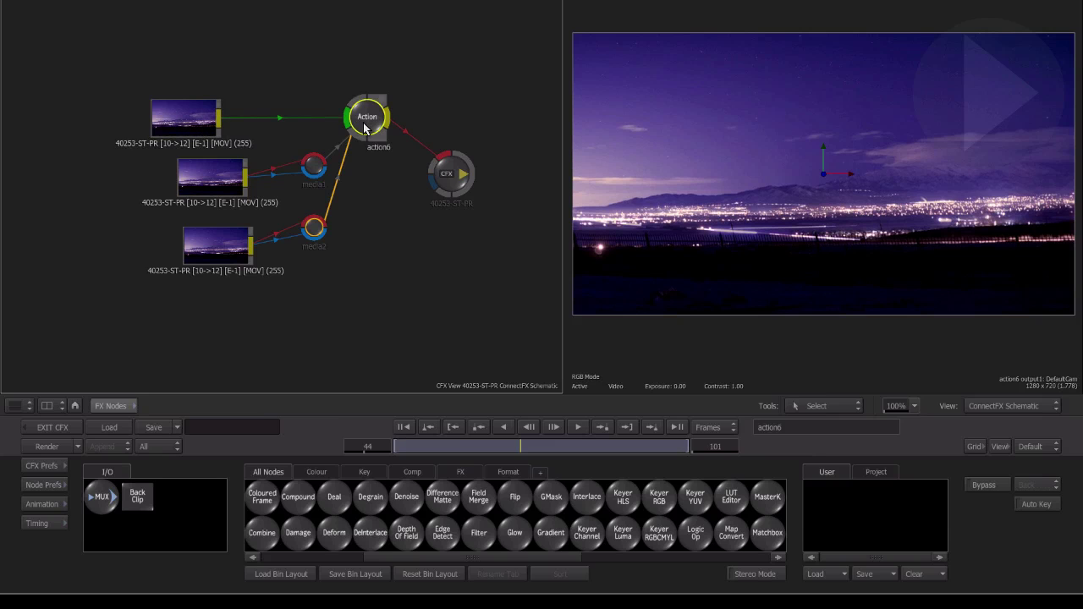
left_click(41, 429)
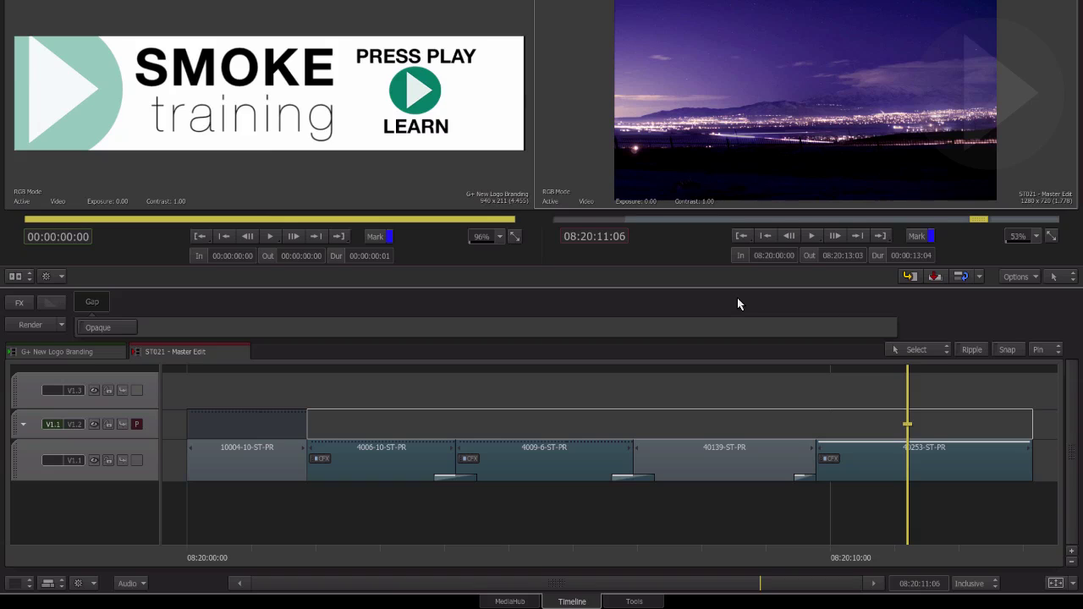
Step: Select the 40253-ST-PR ConnectFX clip and apply Remove CFX and Recover Stack
left_click(897, 457)
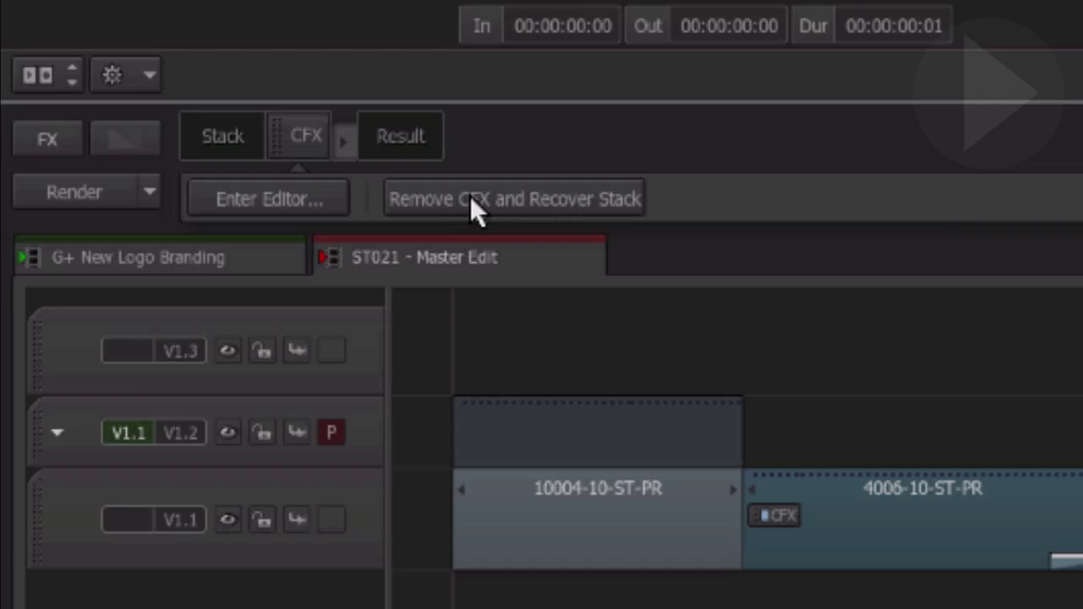
left_click(584, 200)
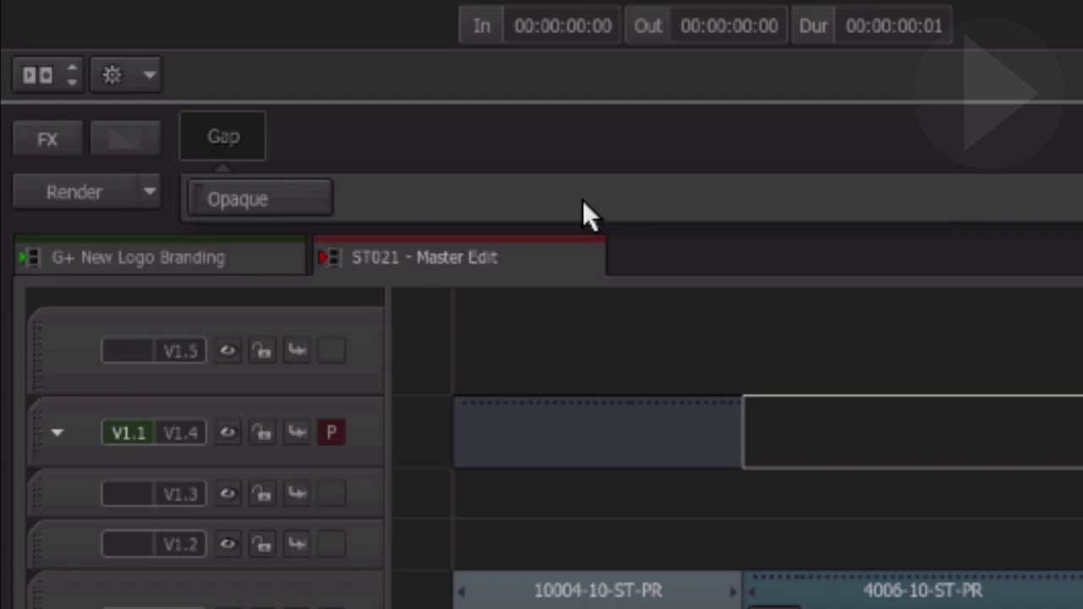